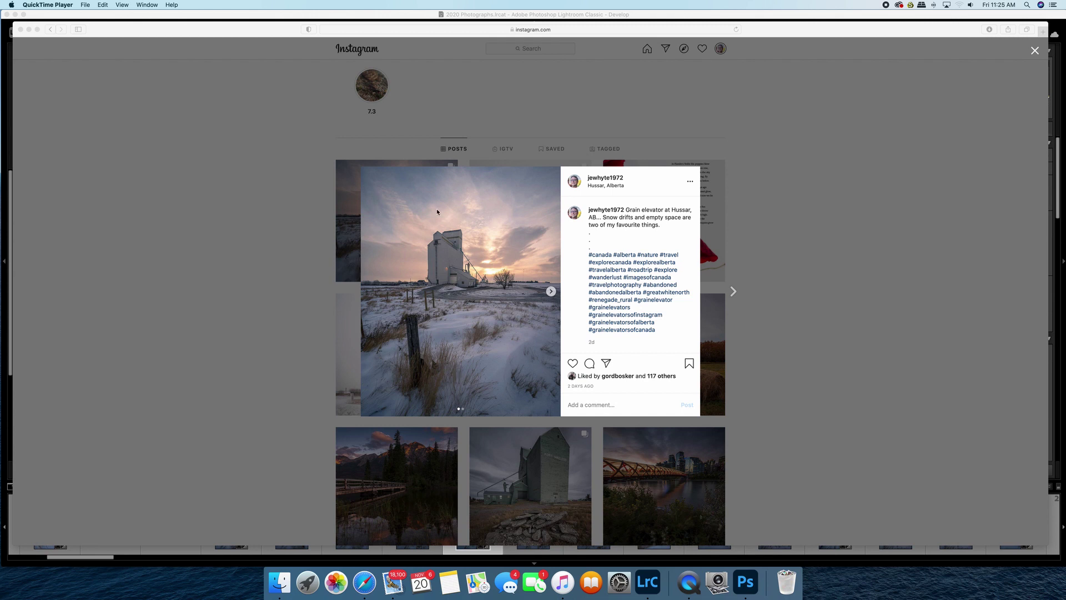
Advance the Instagram carousel to the white-barred portrait, then bring Lightroom Classic forward
{"action": "left_click", "coordinate": [550, 292]}
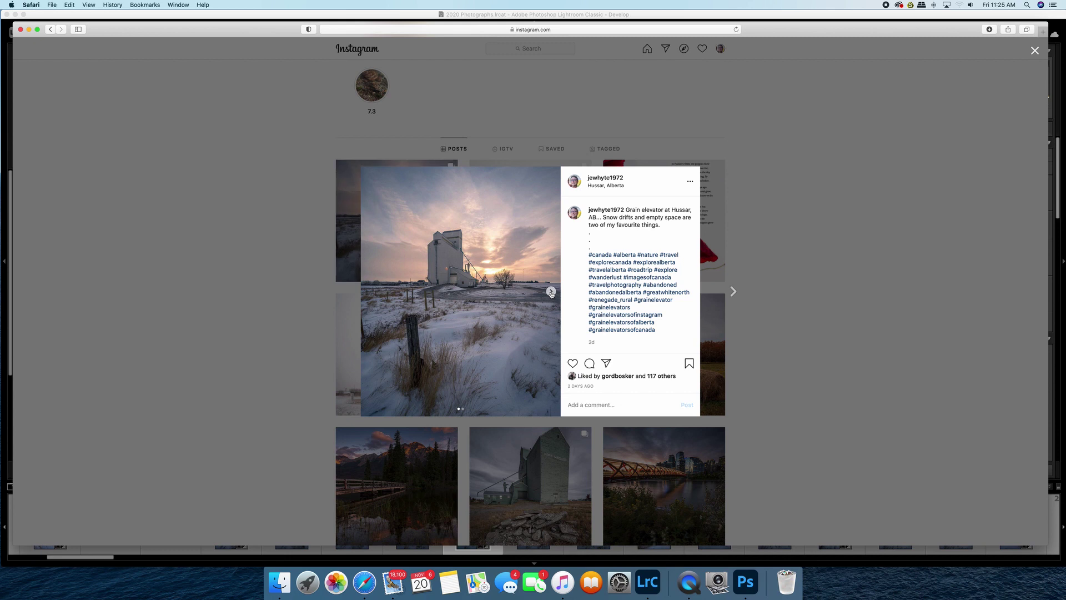
{"action": "left_click", "coordinate": [551, 292]}
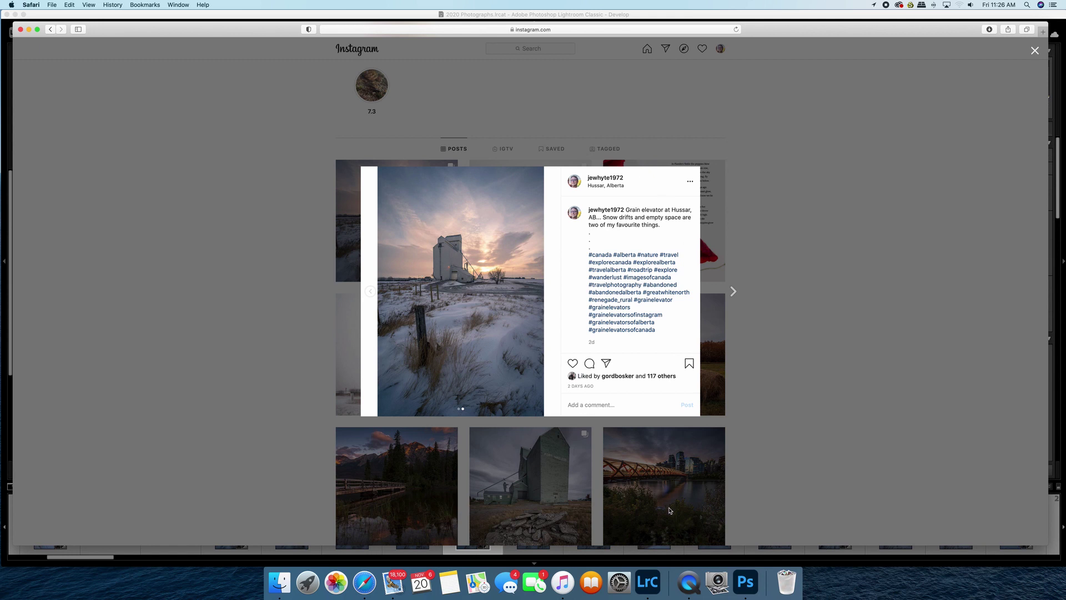
{"action": "left_click", "coordinate": [648, 582]}
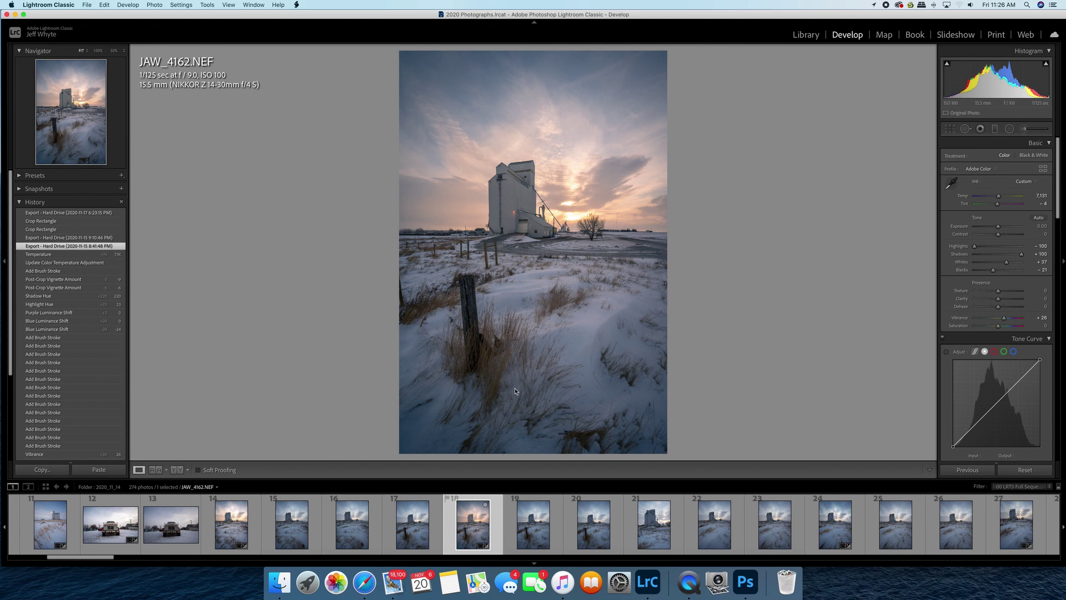
Send the grain elevator thumbnail to Photoshop 2021 via Edit In, then switch to Photoshop
{"action": "right_click", "coordinate": [475, 527]}
{"action": "mouse_move", "coordinate": [500, 371]}
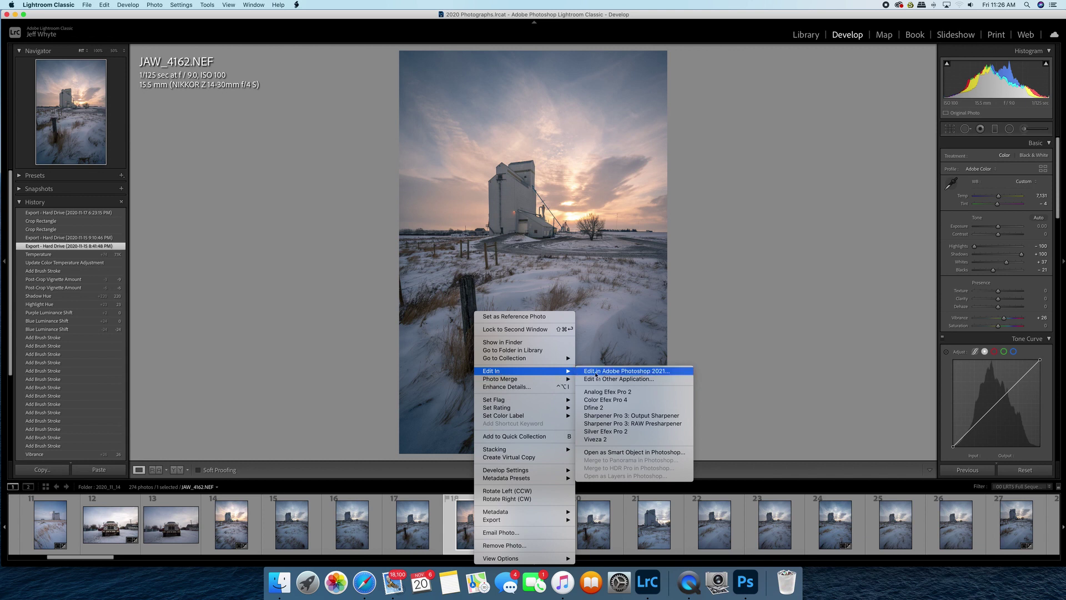
{"action": "left_click", "coordinate": [625, 371]}
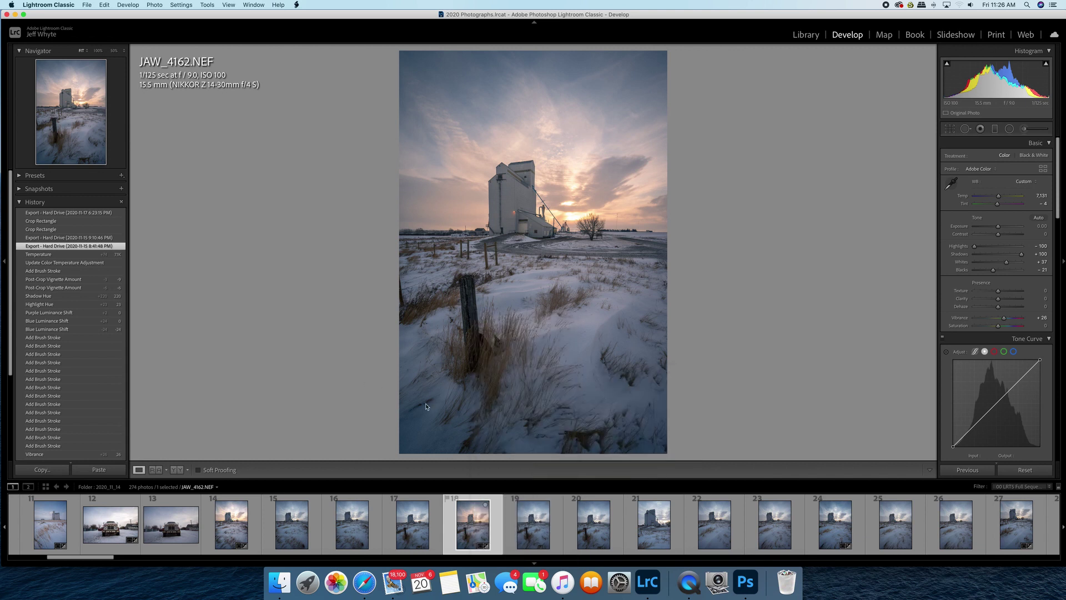
{"action": "left_click", "coordinate": [746, 582]}
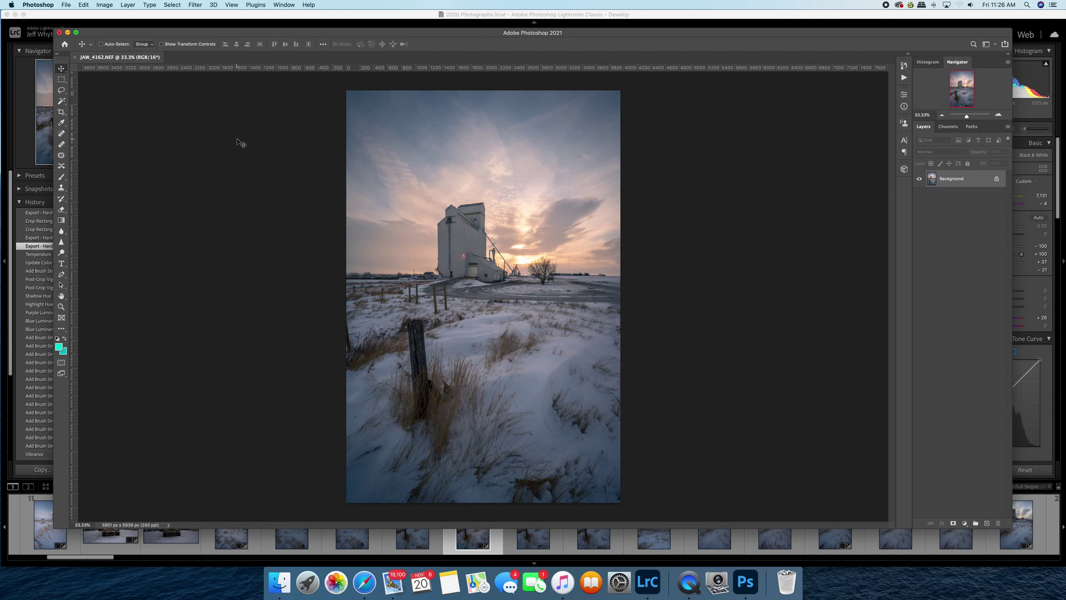
Create a new 1080 × 1350 px, 72 ppi document with a white background
{"action": "left_click", "coordinate": [67, 7]}
{"action": "left_click", "coordinate": [80, 15]}
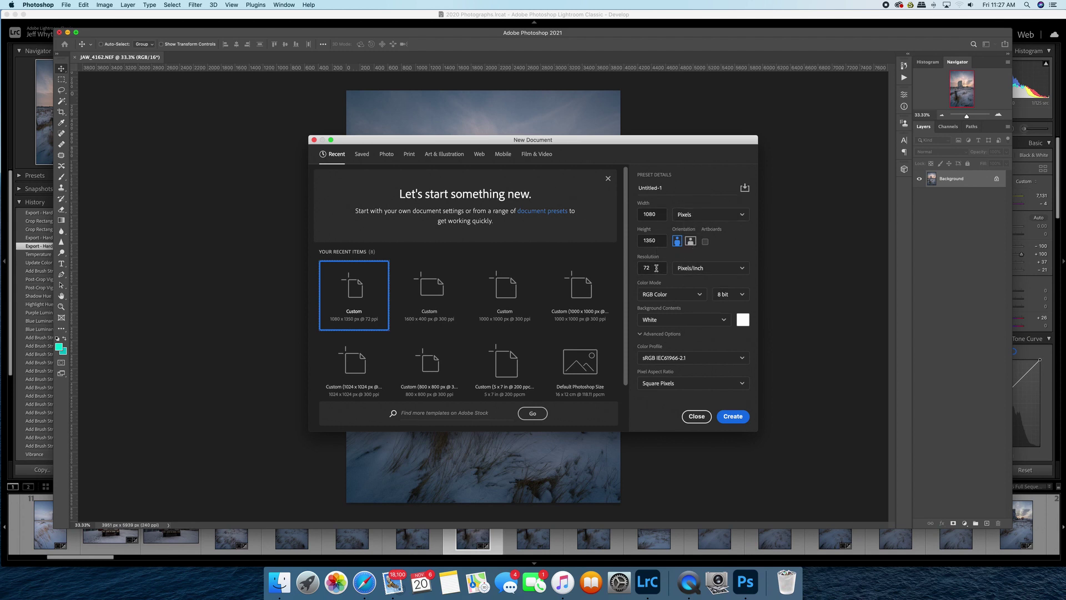
{"action": "left_click", "coordinate": [733, 416]}
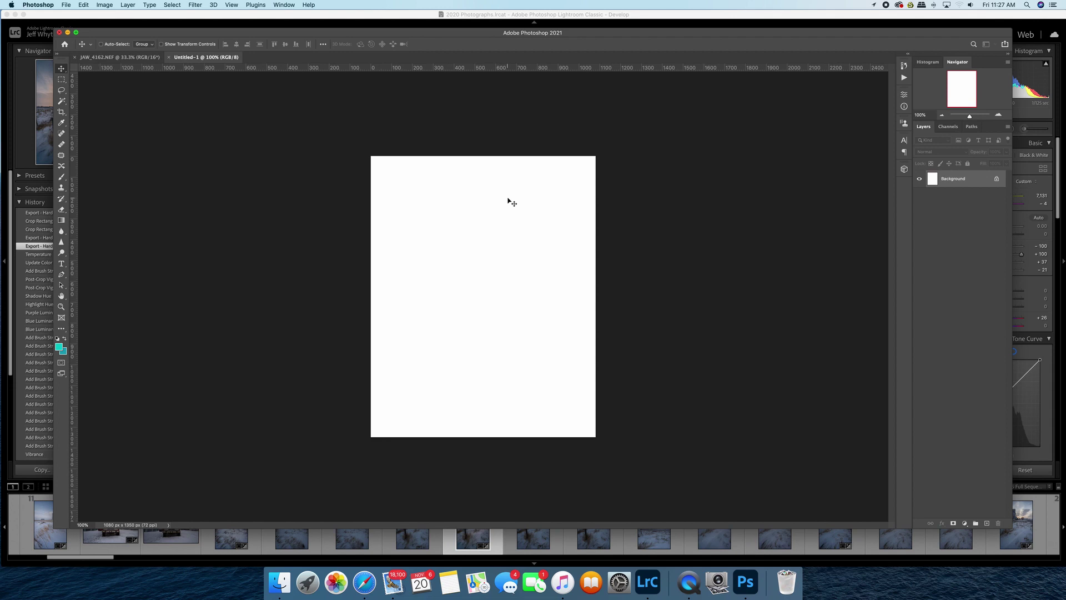
Copy the JAW_4162.NEF photo into Untitled-1, accepting the bit-depth warning
{"action": "key", "text": "super+minus"}
{"action": "key", "text": "super+minus"}
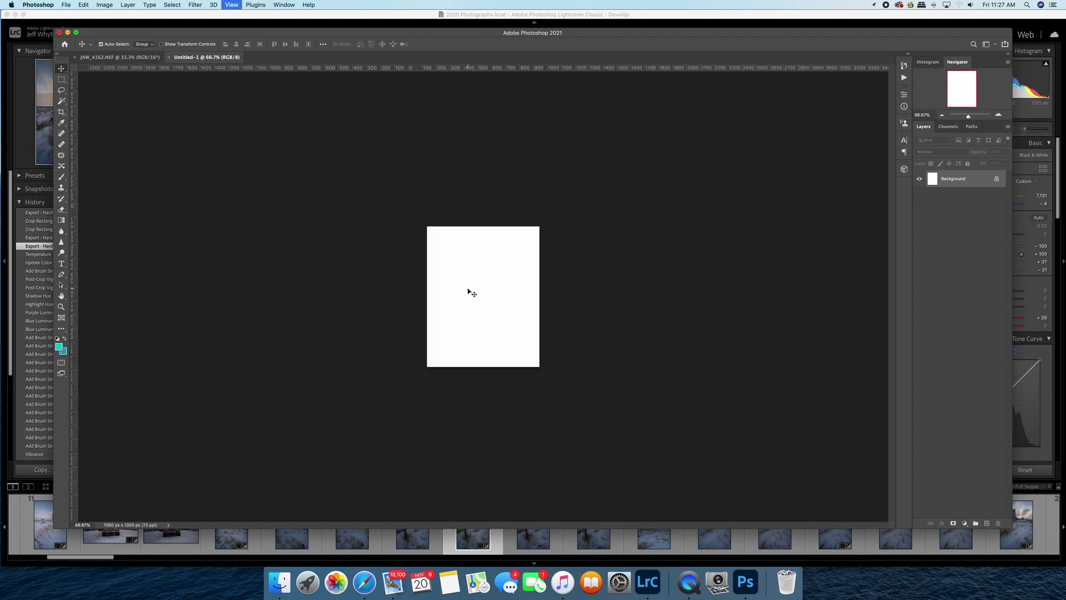
{"action": "key", "text": "super+minus"}
{"action": "key", "text": "super+minus"}
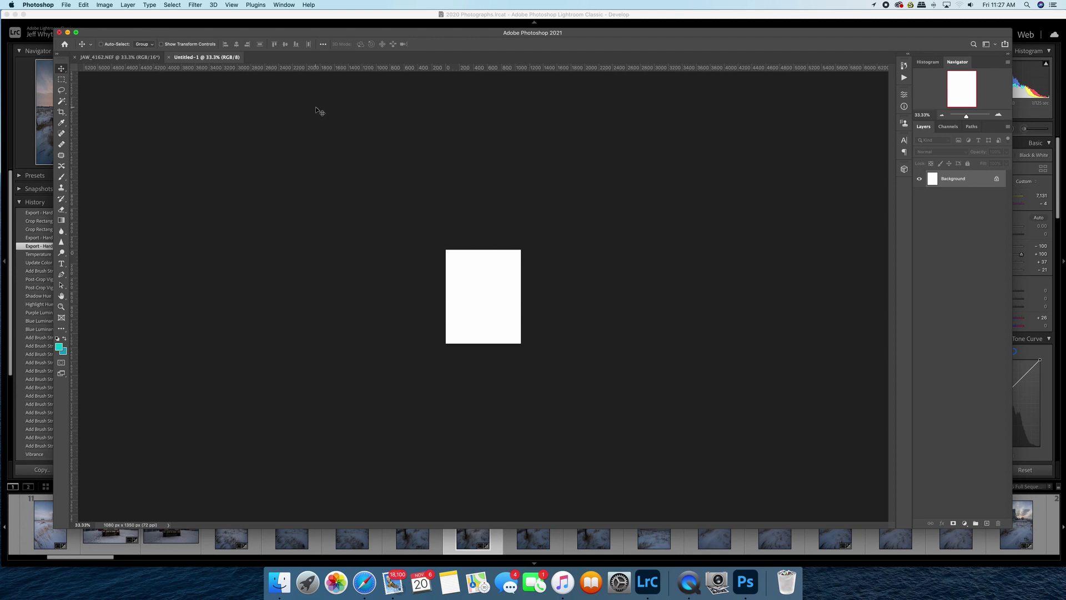
{"action": "left_click", "coordinate": [119, 56]}
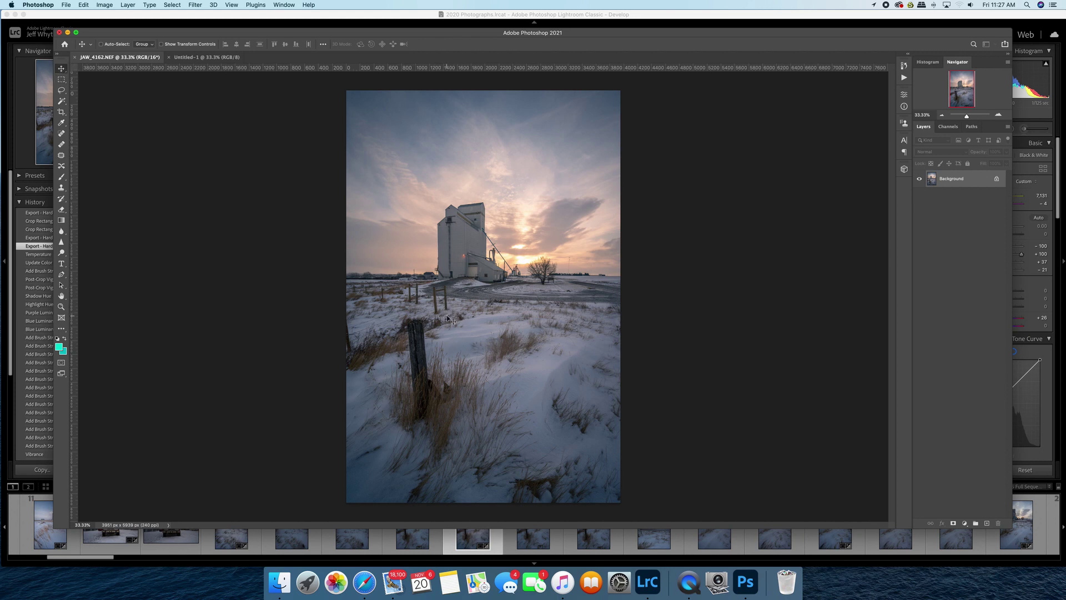
{"action": "left_click", "coordinate": [207, 58]}
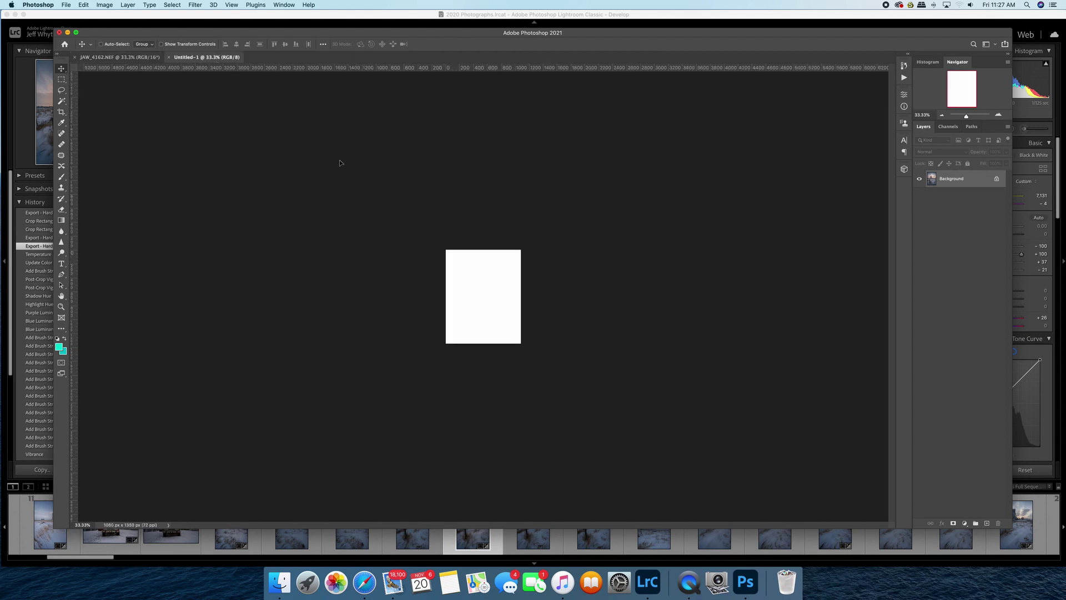
{"action": "key", "text": "super+v"}
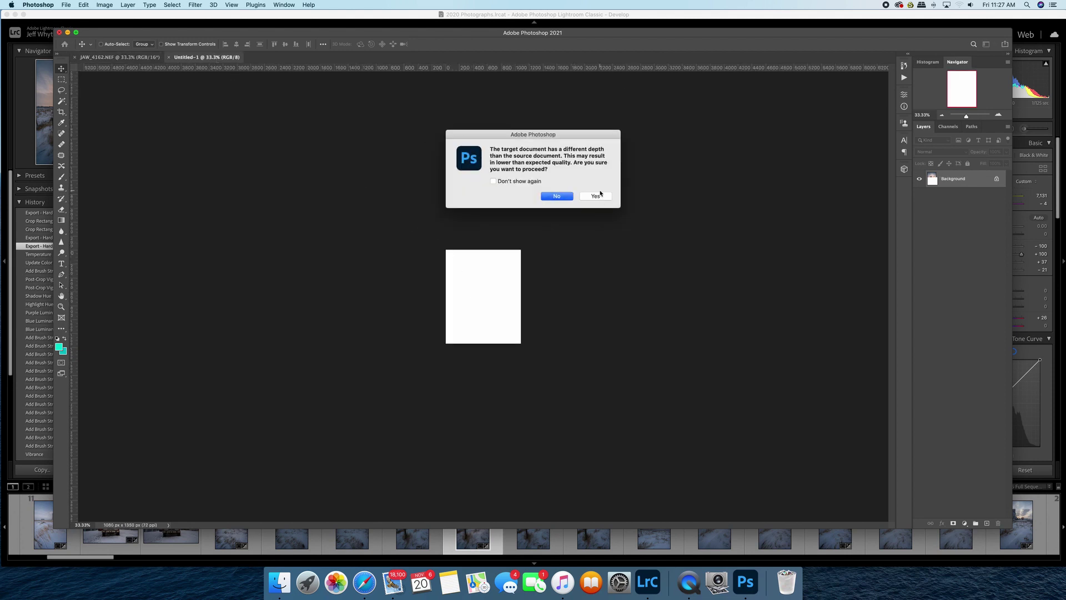
{"action": "left_click", "coordinate": [597, 197]}
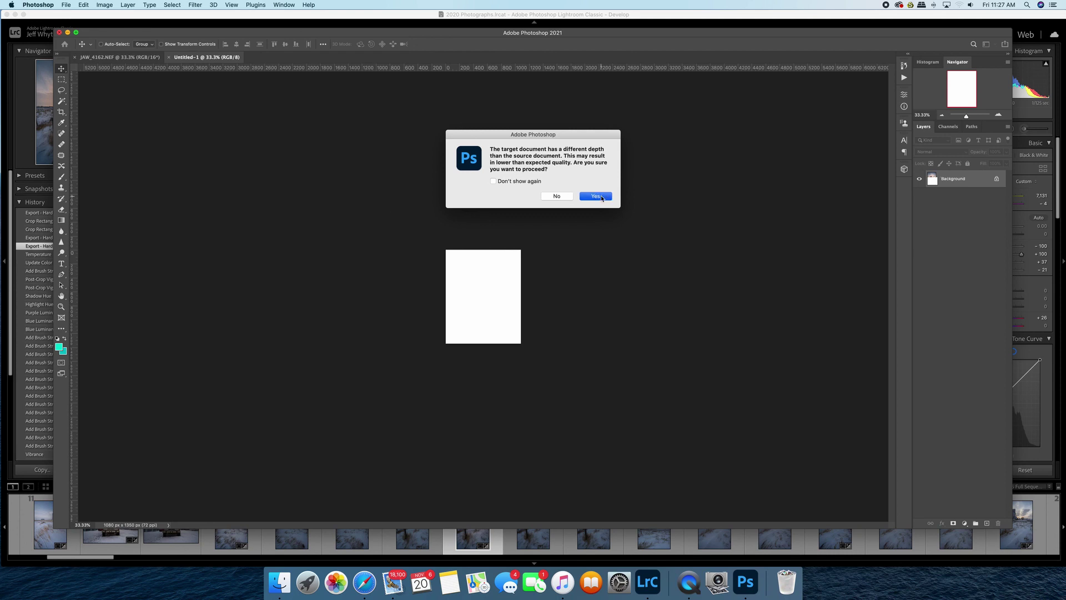
{"action": "left_click", "coordinate": [597, 197]}
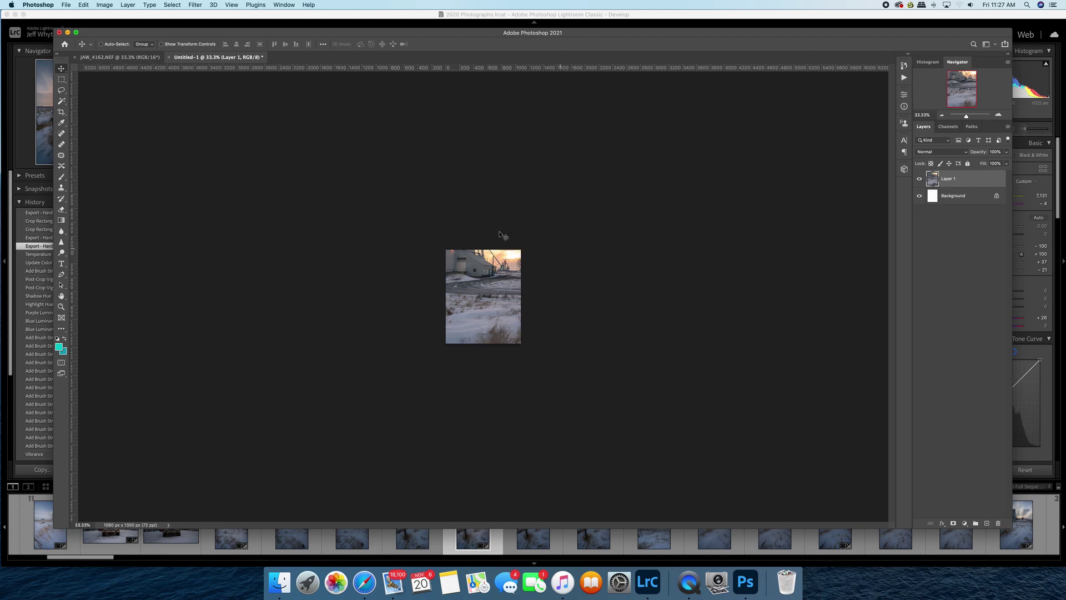
Free Transform the pasted photo layer, shrinking it by its corners to about 32.6%
{"action": "left_click", "coordinate": [85, 6]}
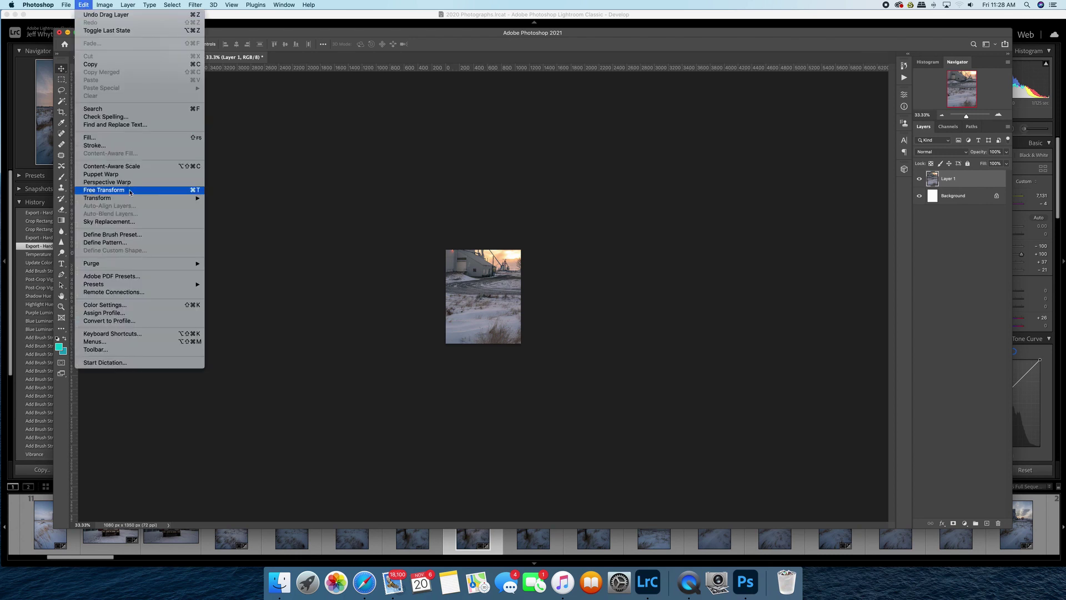
{"action": "mouse_move", "coordinate": [98, 197]}
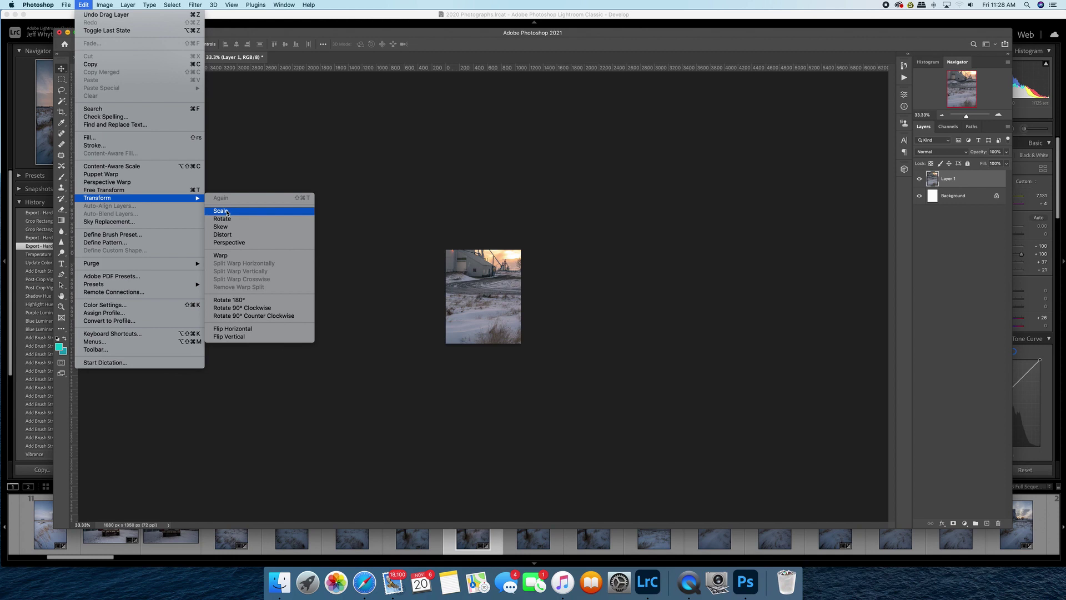
{"action": "left_click", "coordinate": [223, 211]}
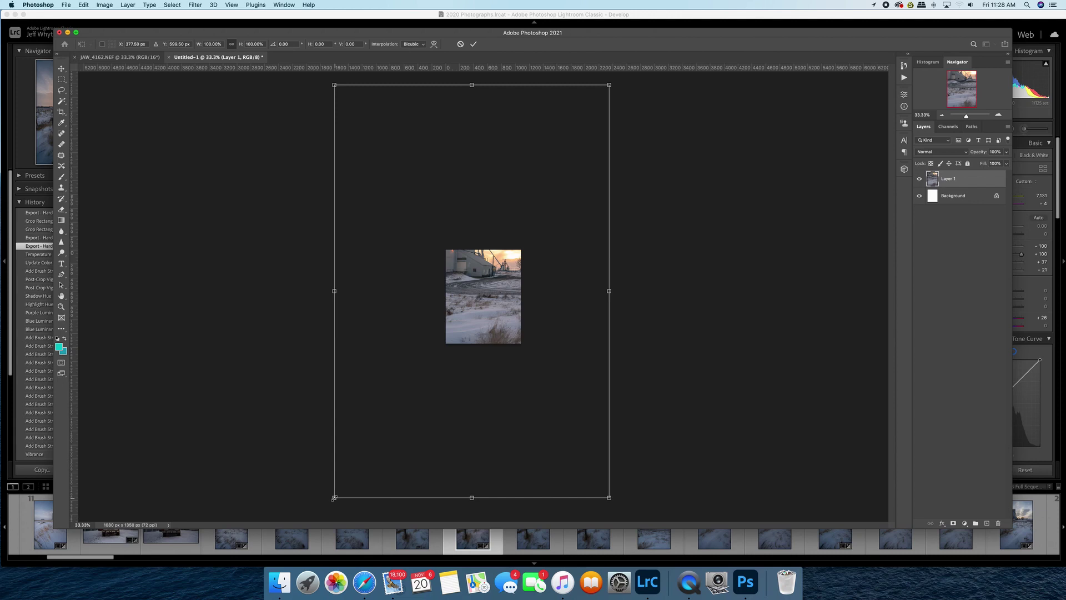
{"action": "left_click_drag", "start_coordinate": [335, 496], "coordinate": [423, 366]}
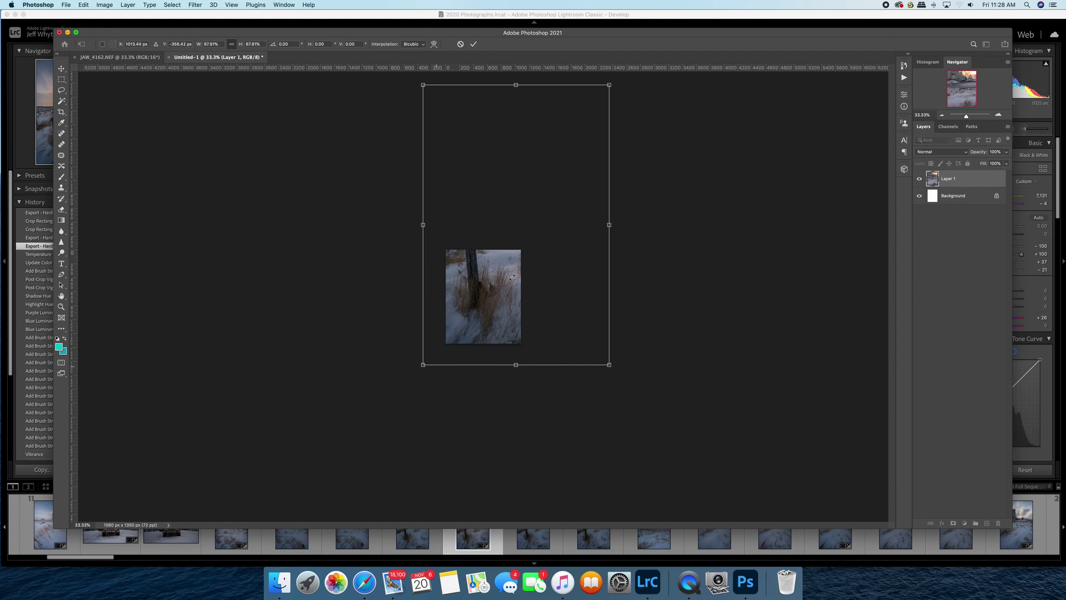
{"action": "left_click_drag", "start_coordinate": [609, 84], "coordinate": [536, 195]}
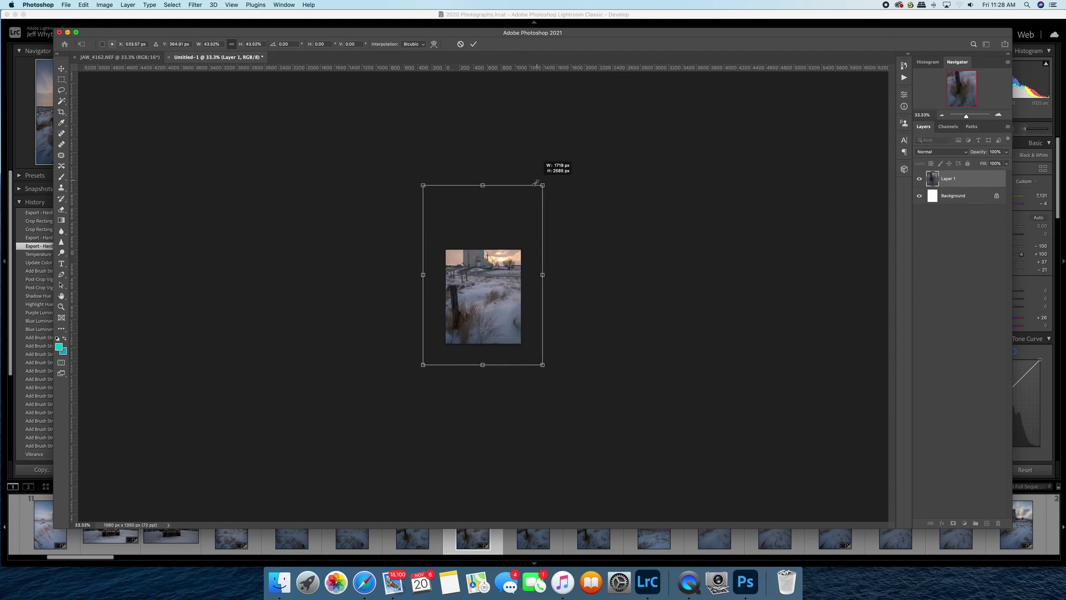
{"action": "left_click_drag", "start_coordinate": [423, 365], "coordinate": [428, 358]}
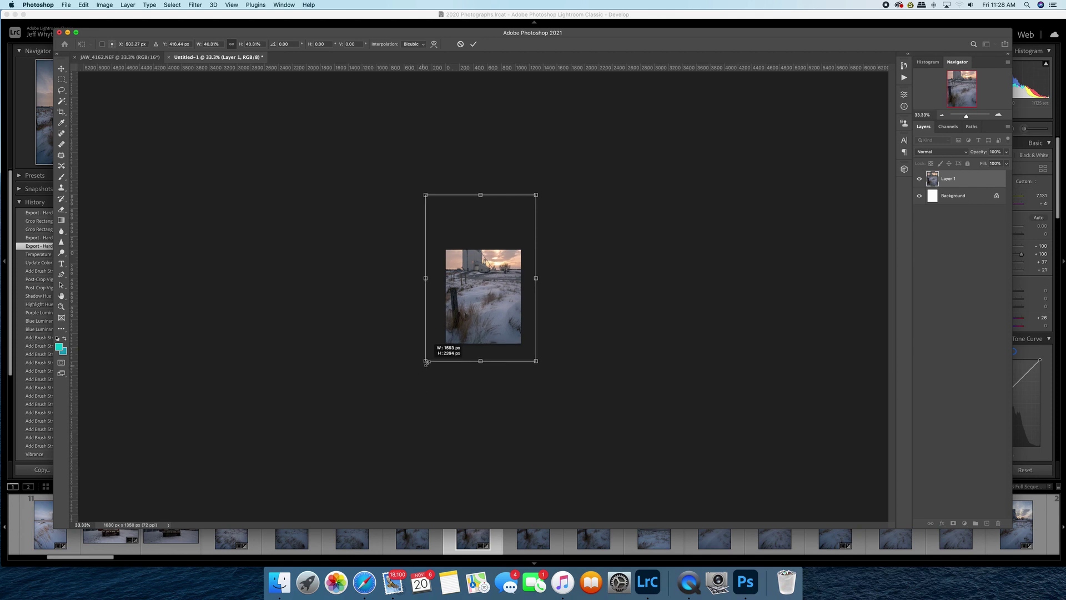
{"action": "left_click_drag", "start_coordinate": [536, 195], "coordinate": [525, 213]}
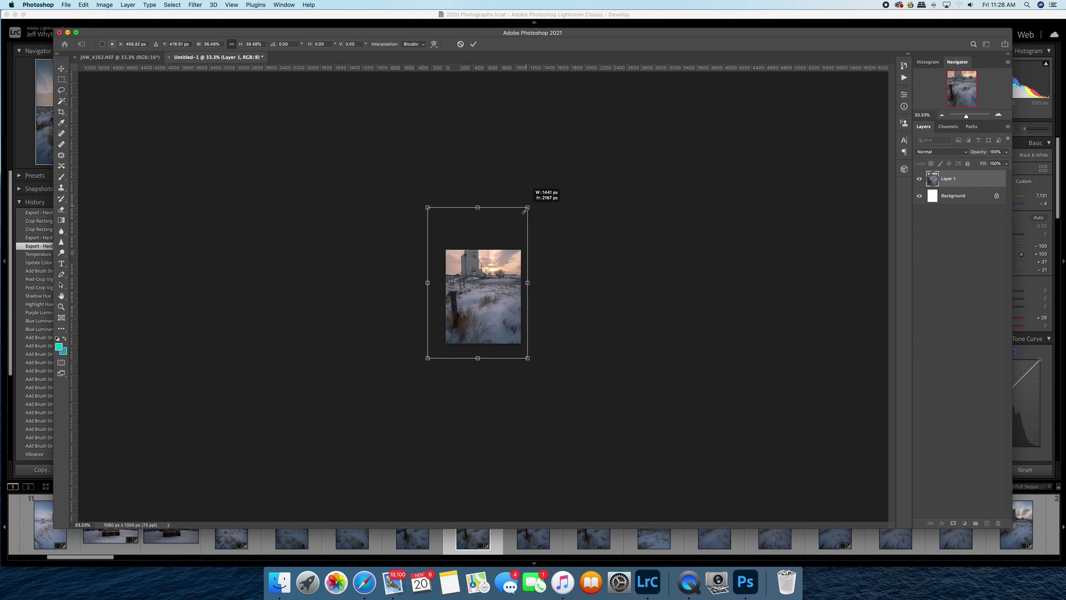
{"action": "left_click_drag", "start_coordinate": [427, 359], "coordinate": [442, 349]}
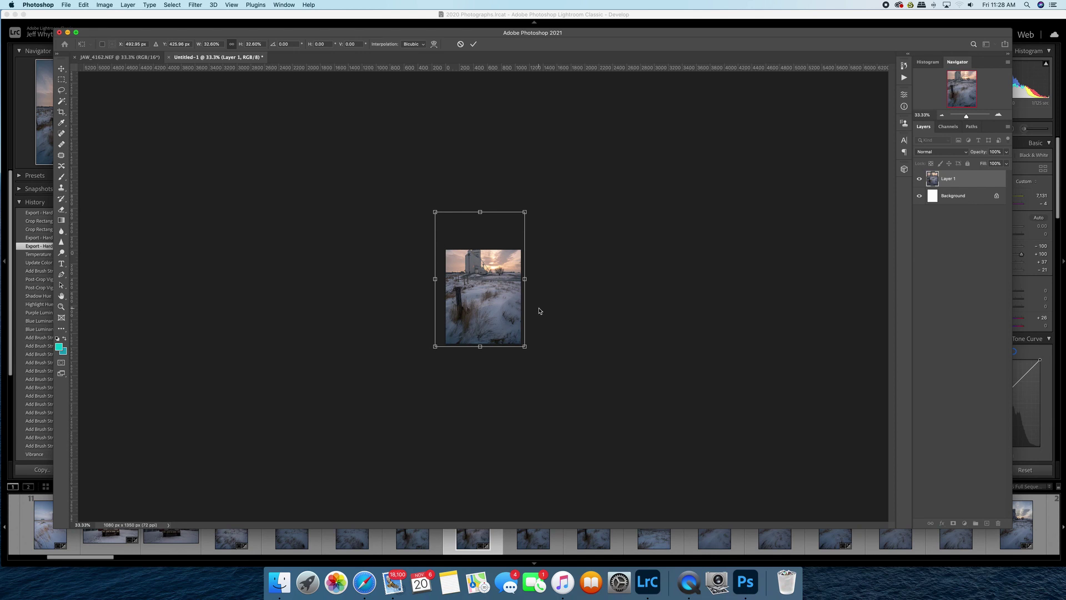
Scale the photo with its corner handles until it matches the canvas height
{"action": "key", "text": "super+1"}
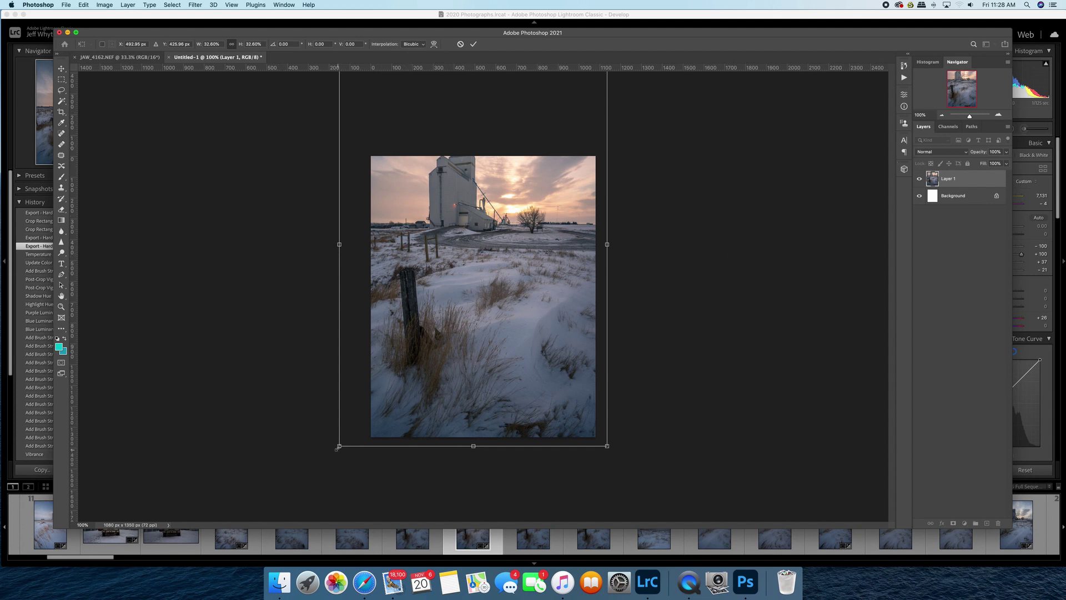
{"action": "left_click_drag", "start_coordinate": [340, 446], "coordinate": [347, 440]}
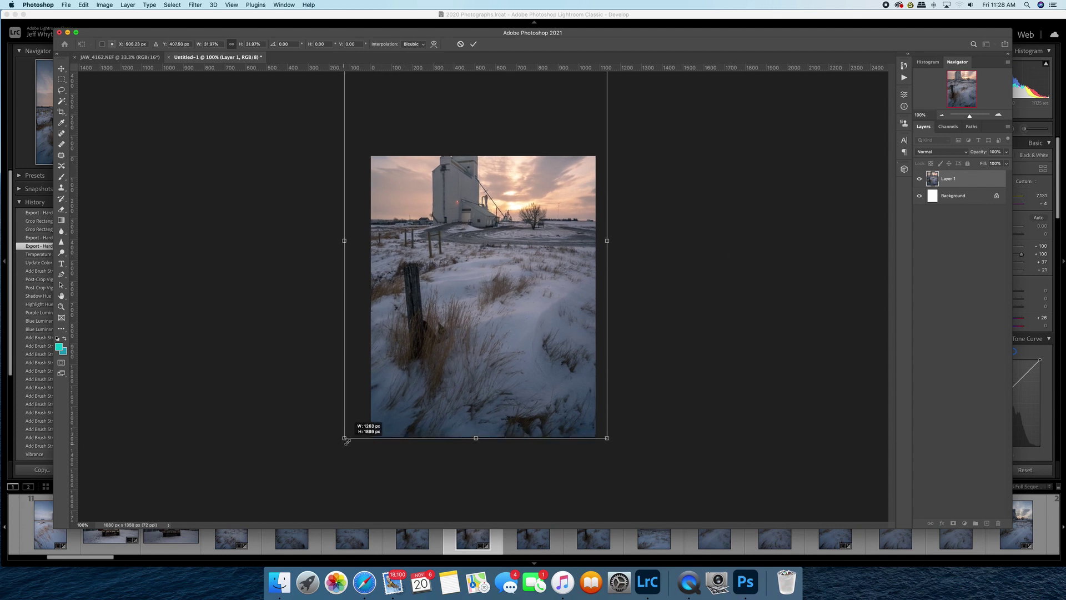
{"action": "key", "text": "super+minus"}
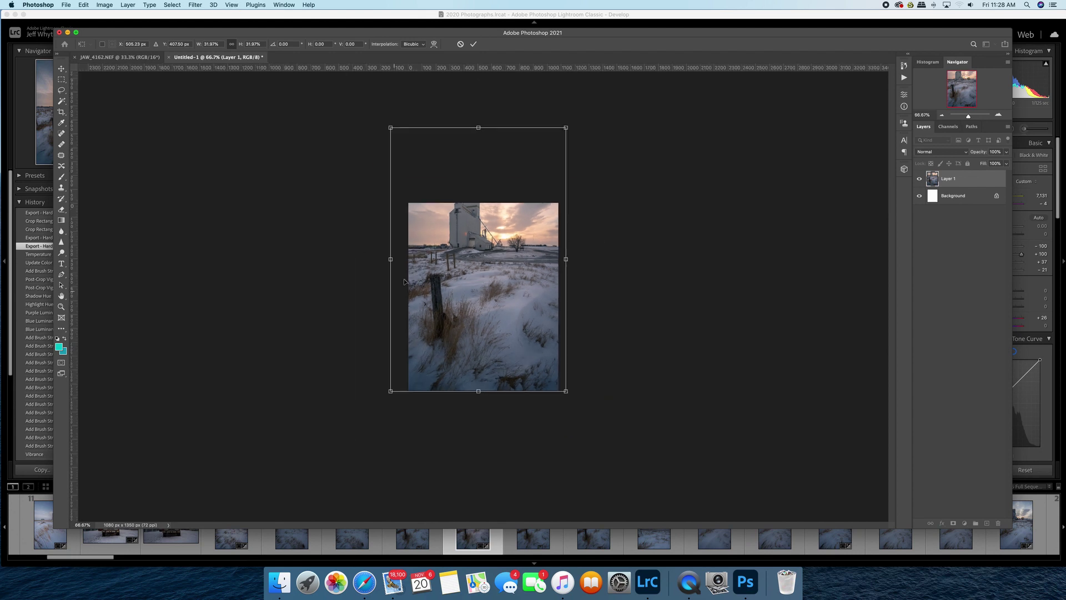
{"action": "left_click_drag", "start_coordinate": [566, 129], "coordinate": [542, 160]}
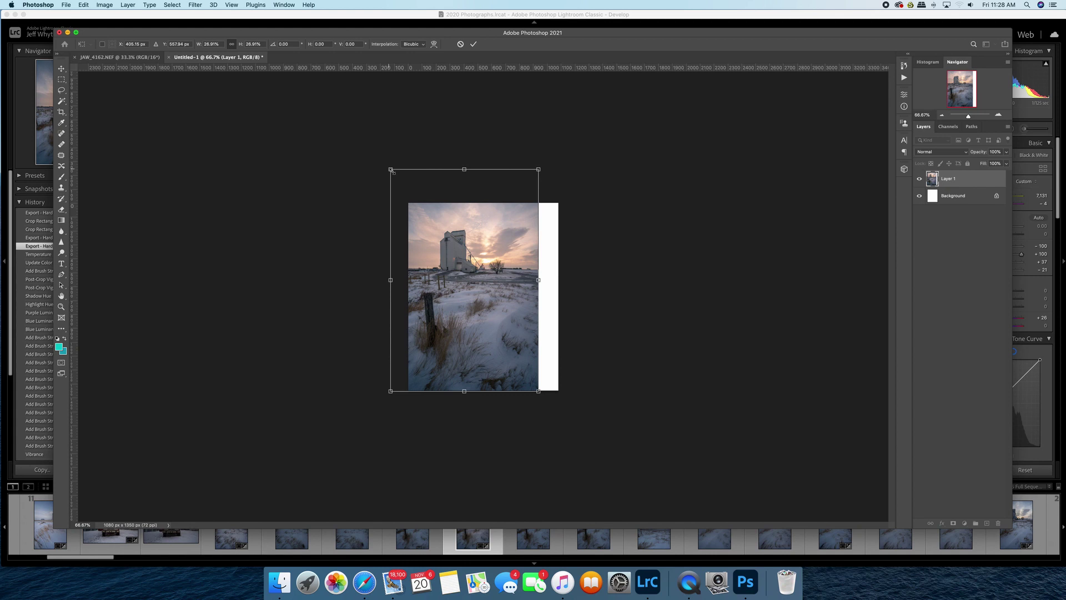
{"action": "left_click_drag", "start_coordinate": [391, 158], "coordinate": [405, 189]}
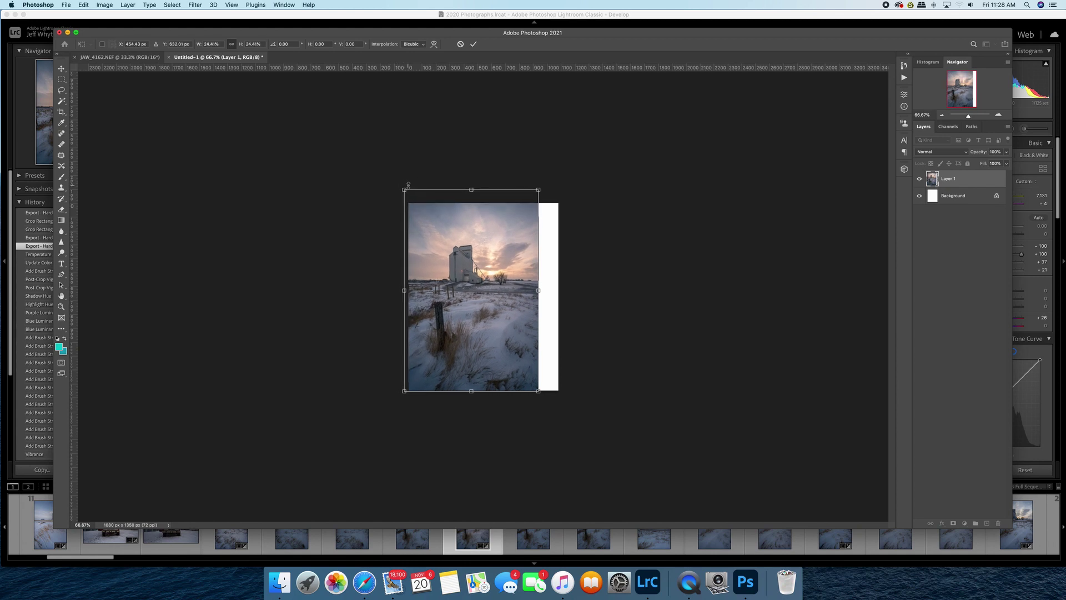
{"action": "key", "text": "ctrl+plus"}
{"action": "key", "text": "ctrl+plus"}
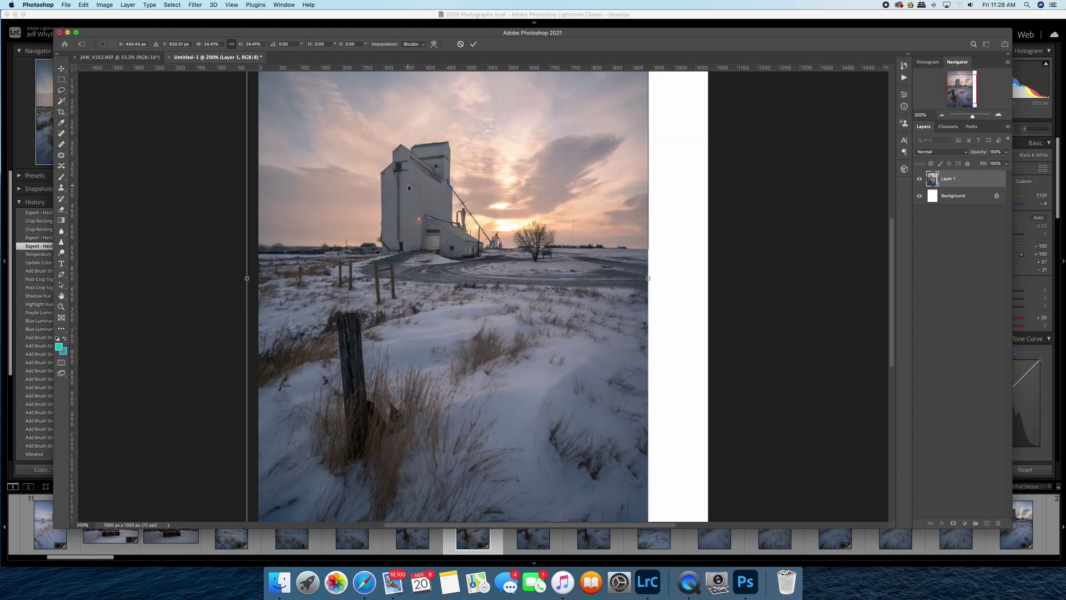
{"action": "key", "text": "ctrl+minus"}
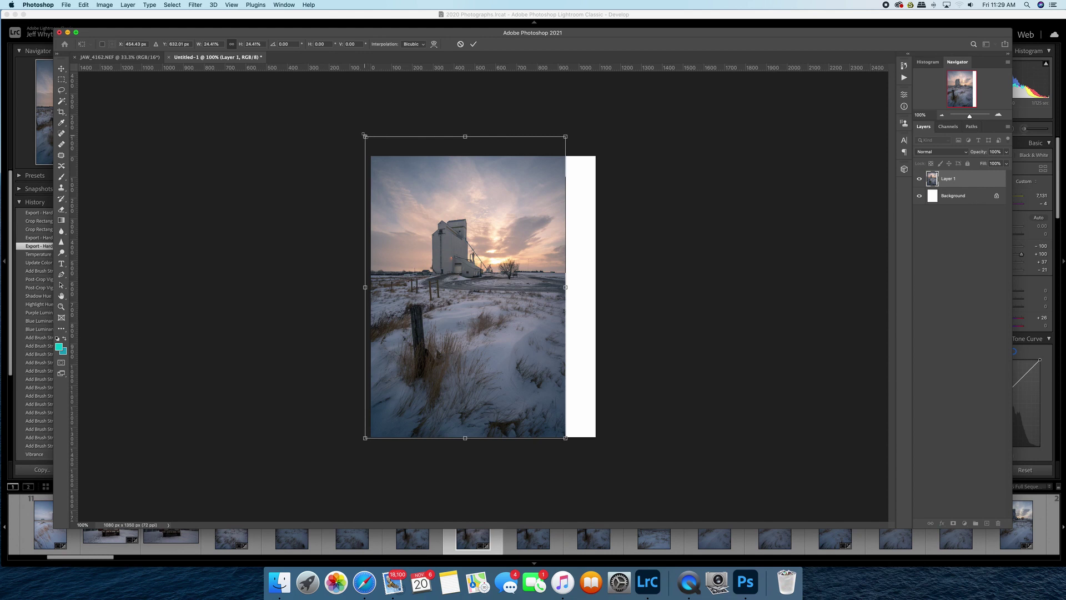
{"action": "left_click_drag", "start_coordinate": [365, 136], "coordinate": [383, 150]}
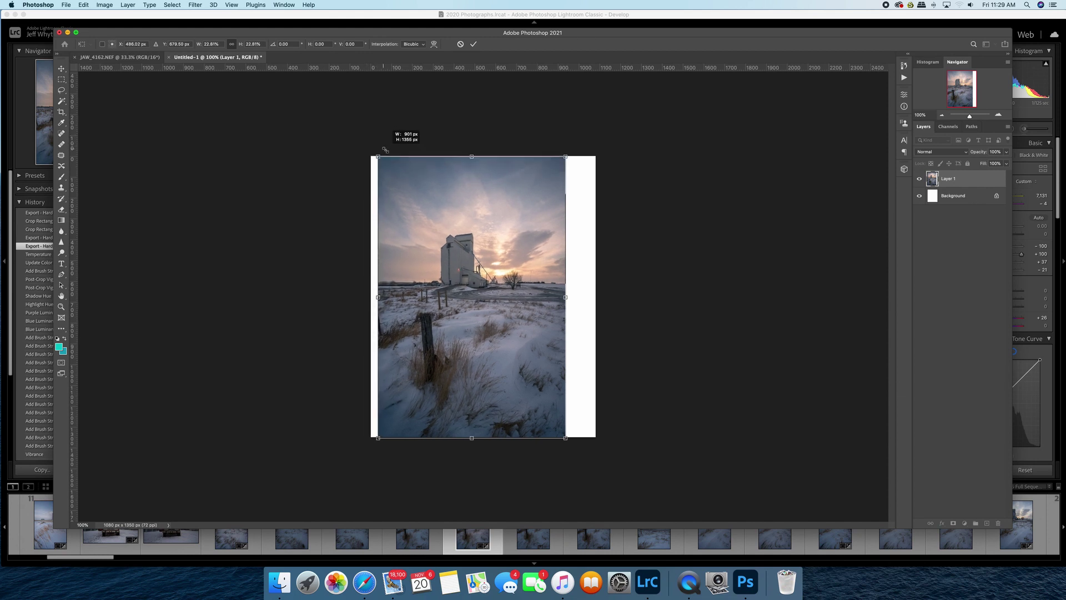
{"action": "left_click_drag", "start_coordinate": [386, 150], "coordinate": [384, 149]}
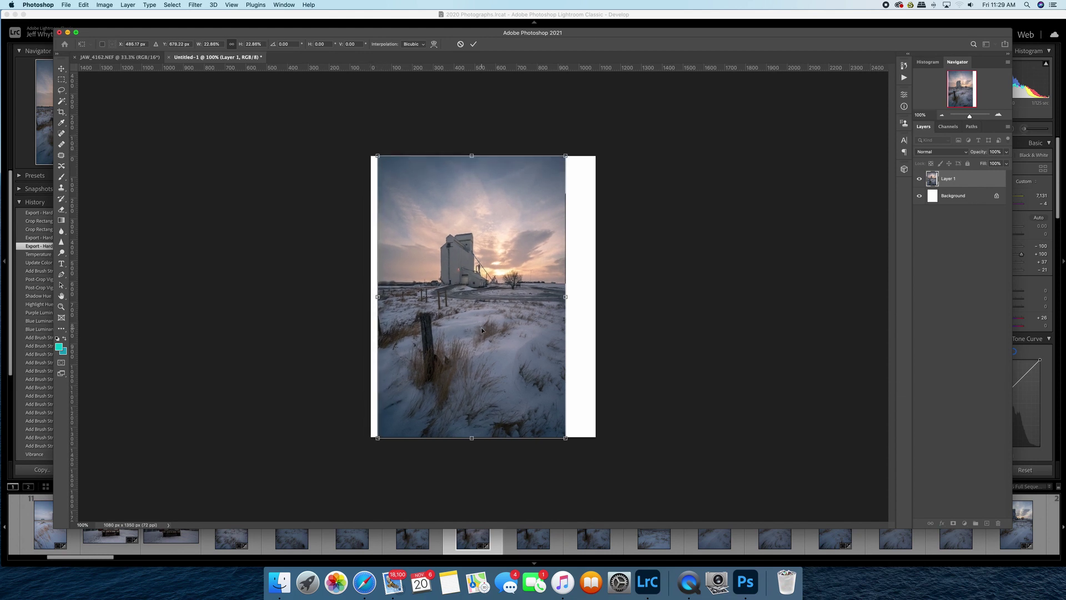
Centre the photo horizontally between white side bars and commit the transform
{"action": "left_click_drag", "start_coordinate": [482, 331], "coordinate": [492, 331]}
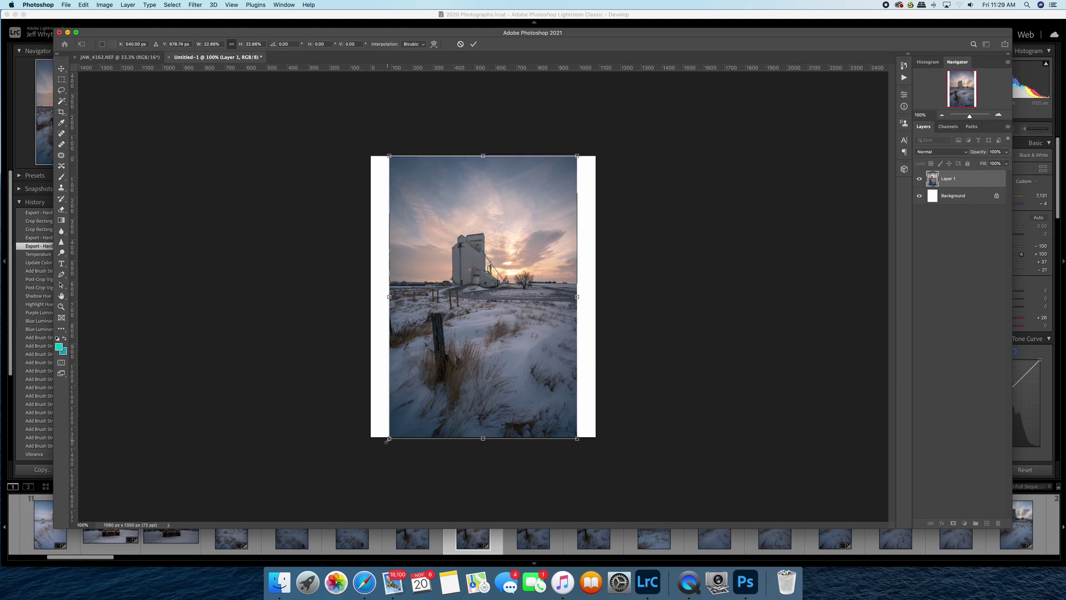
{"action": "left_click_drag", "start_coordinate": [389, 437], "coordinate": [390, 436]}
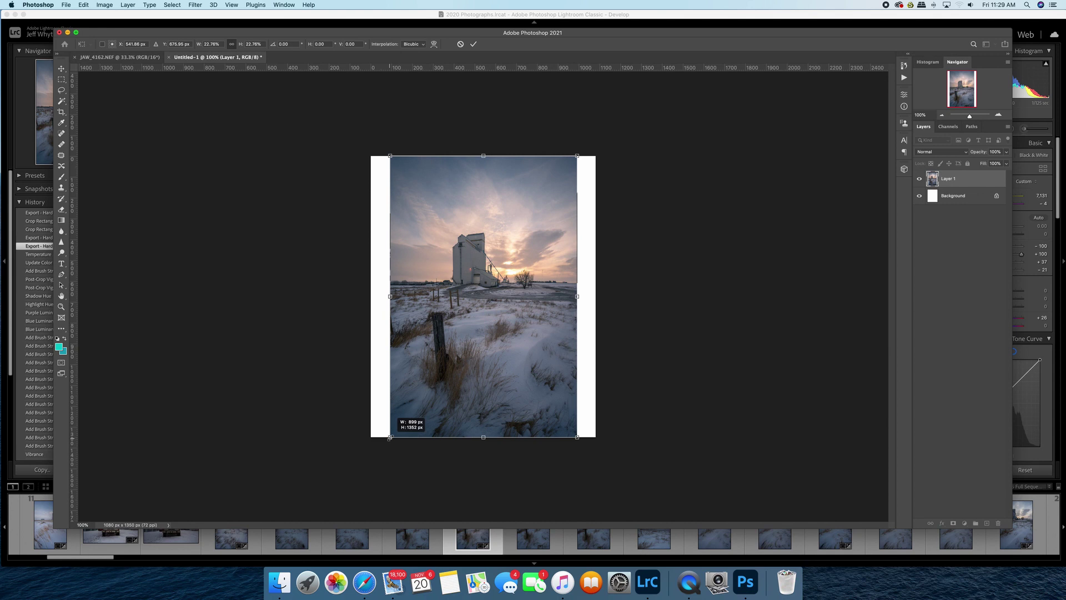
{"action": "left_click_drag", "start_coordinate": [500, 272], "coordinate": [501, 272]}
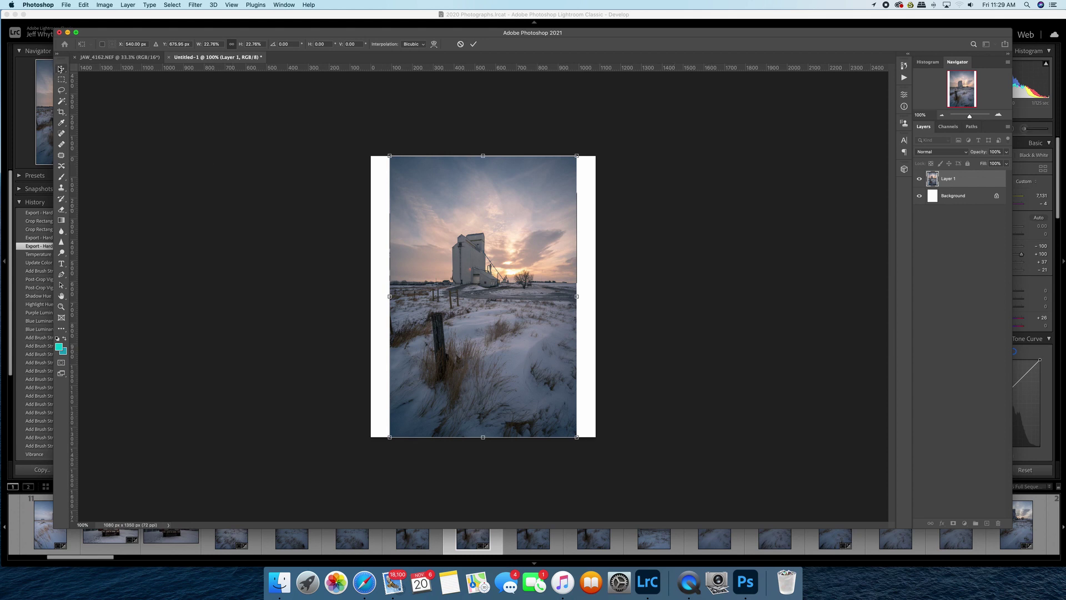
{"action": "key", "text": "Return"}
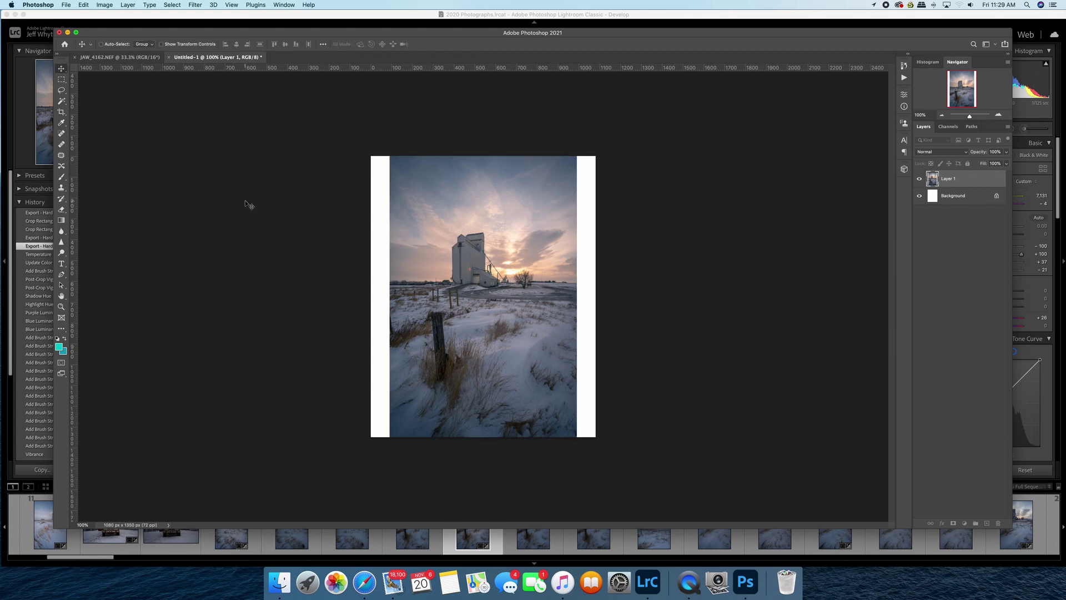
{"action": "left_click", "coordinate": [65, 6]}
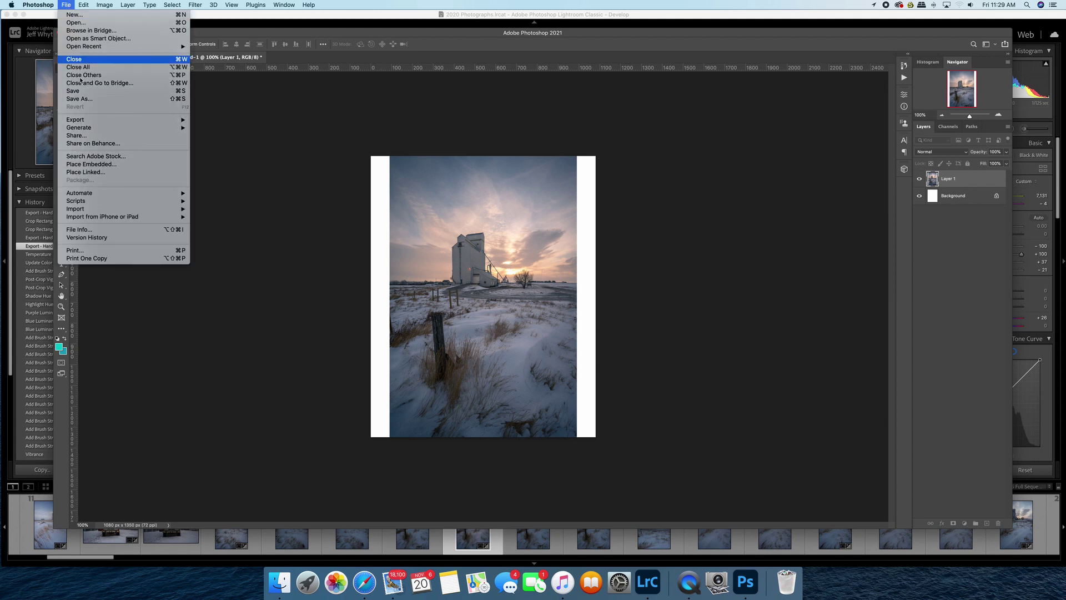
{"action": "left_click", "coordinate": [87, 99]}
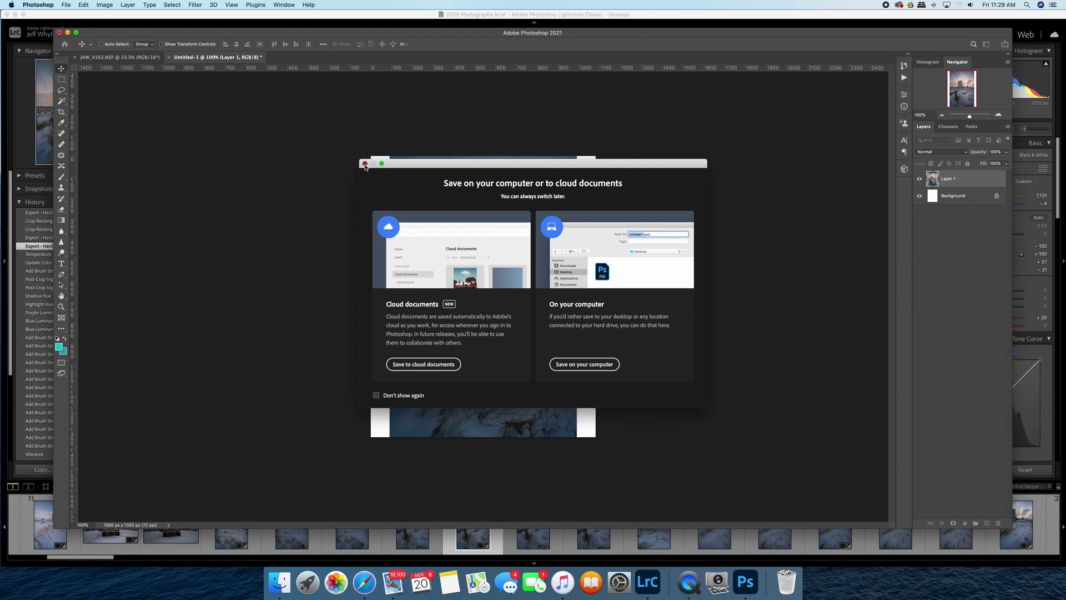
{"action": "left_click", "coordinate": [365, 164]}
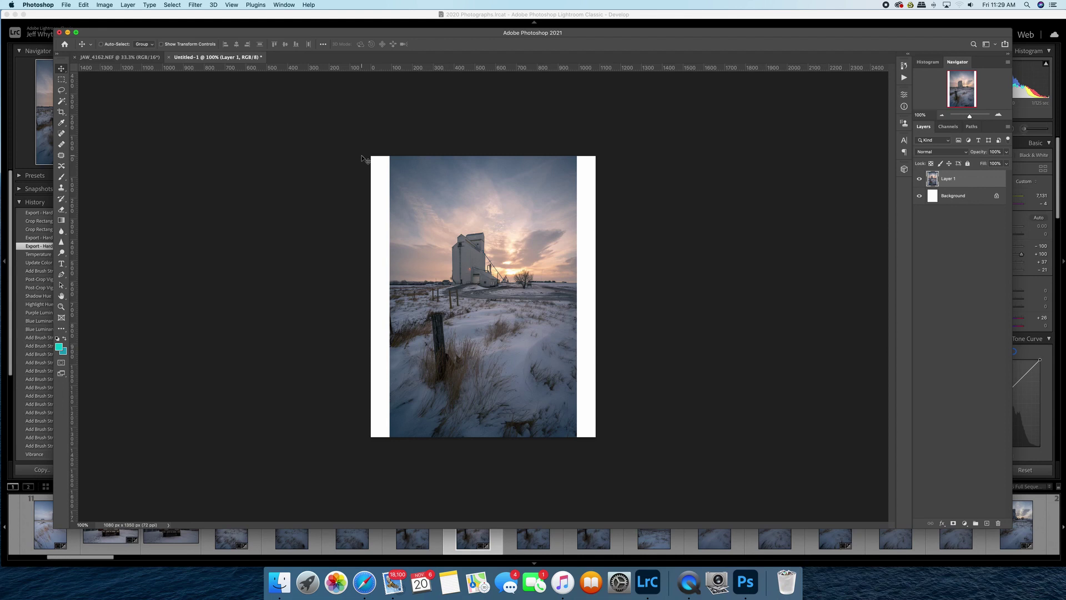
Crop the grain elevator photo in Lightroom Classic using the 4 x 5 / 8 x 10 aspect
{"action": "left_click", "coordinate": [647, 582]}
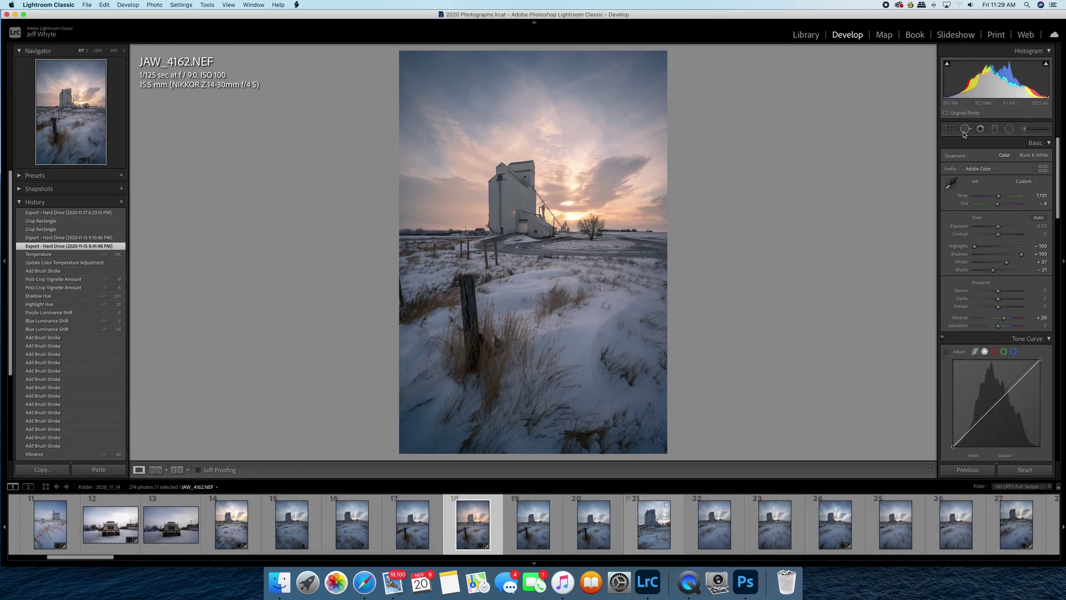
{"action": "left_click", "coordinate": [964, 130]}
{"action": "left_click", "coordinate": [1023, 158]}
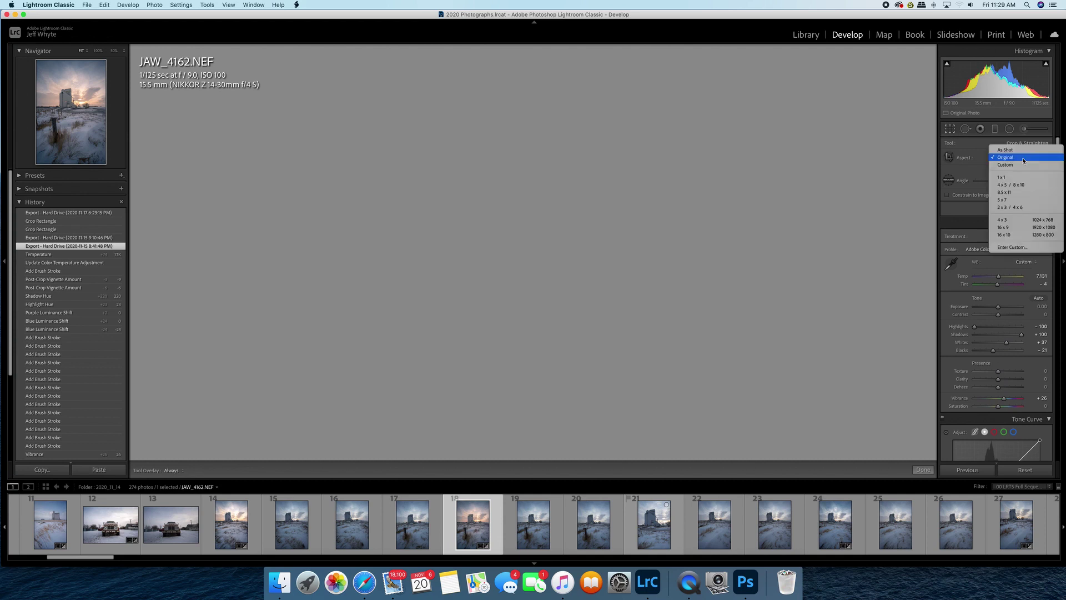
{"action": "left_click", "coordinate": [1012, 184]}
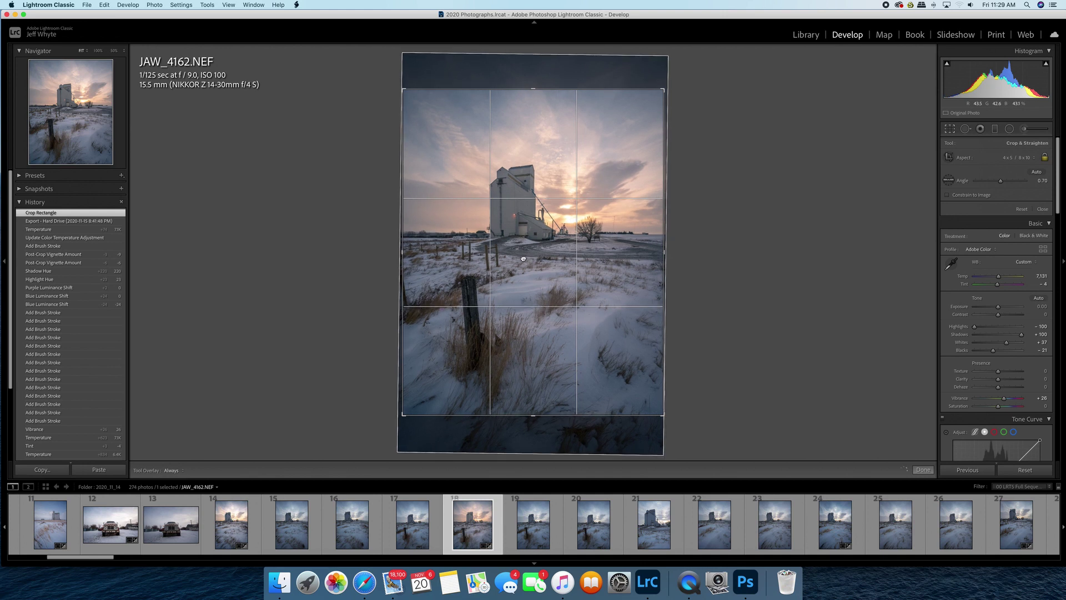
{"action": "left_click", "coordinate": [923, 469]}
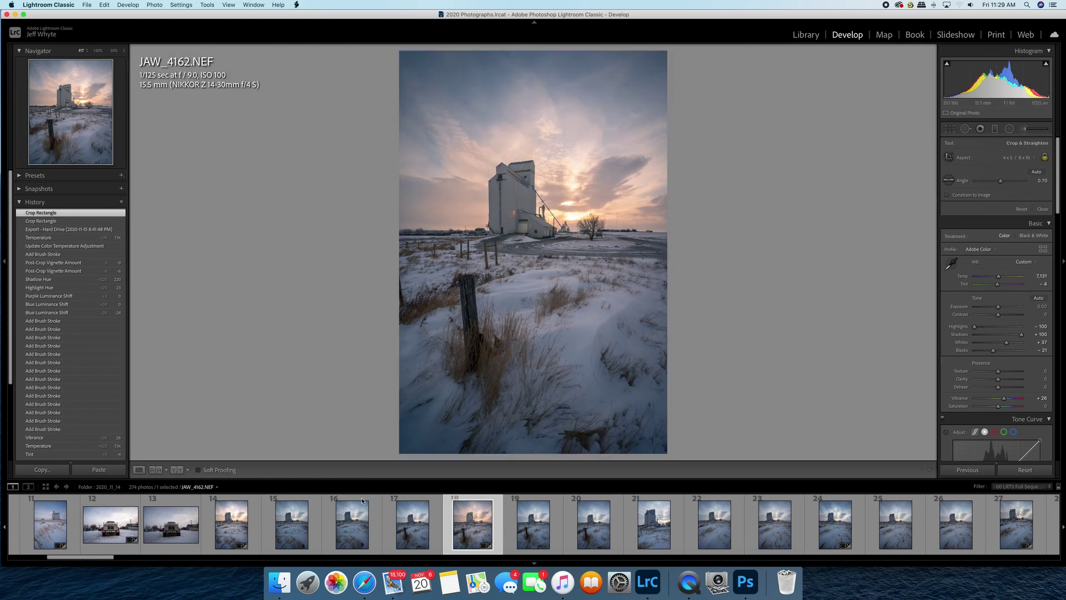